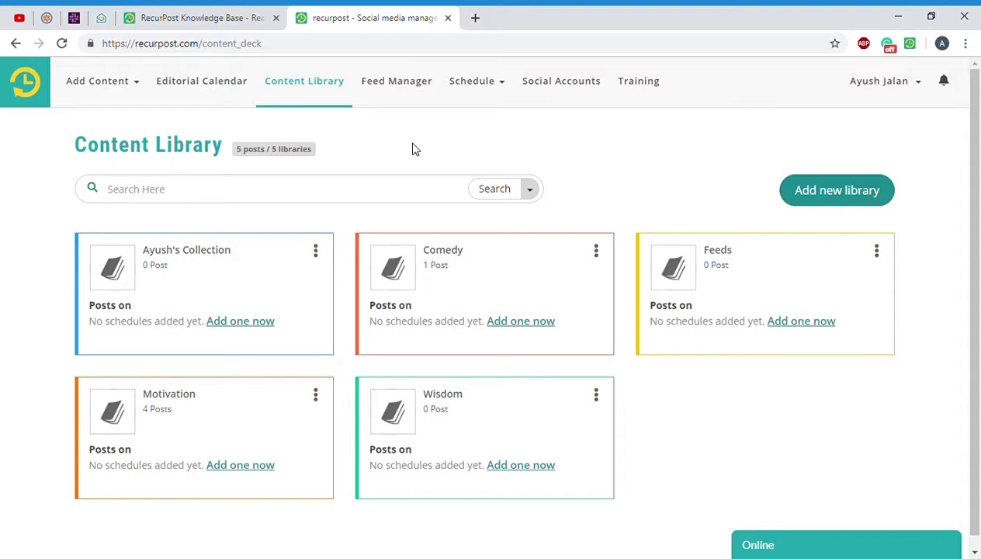
# Step: Go to Your Schedule under the Schedule menu to view the empty weekly timetable
pyautogui.click(485, 90)
pyautogui.click(496, 126)
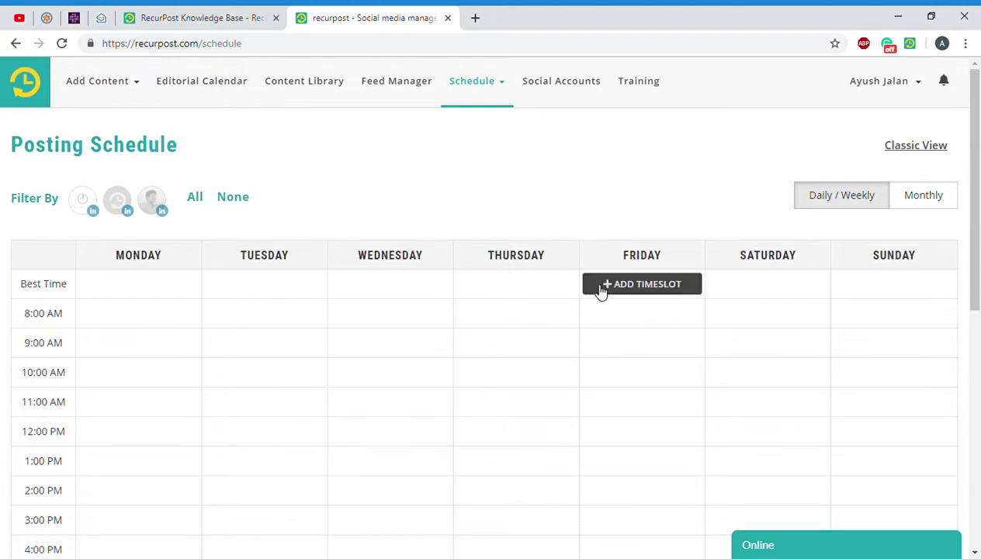
pyautogui.moveTo(642, 342)
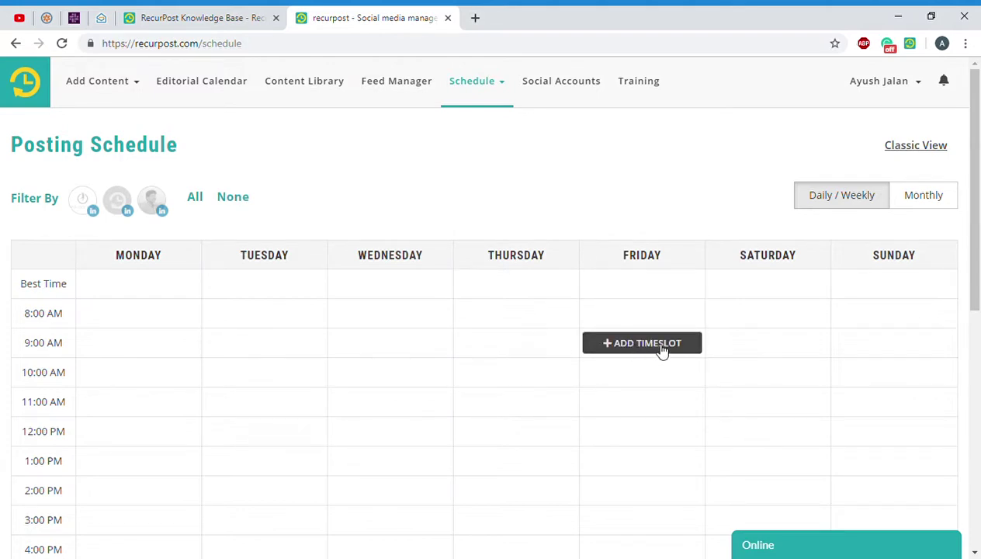
# Step: Set up a LinkedIn timeslot for Motivation with best-time auto-scheduling copied to every day
pyautogui.click(659, 348)
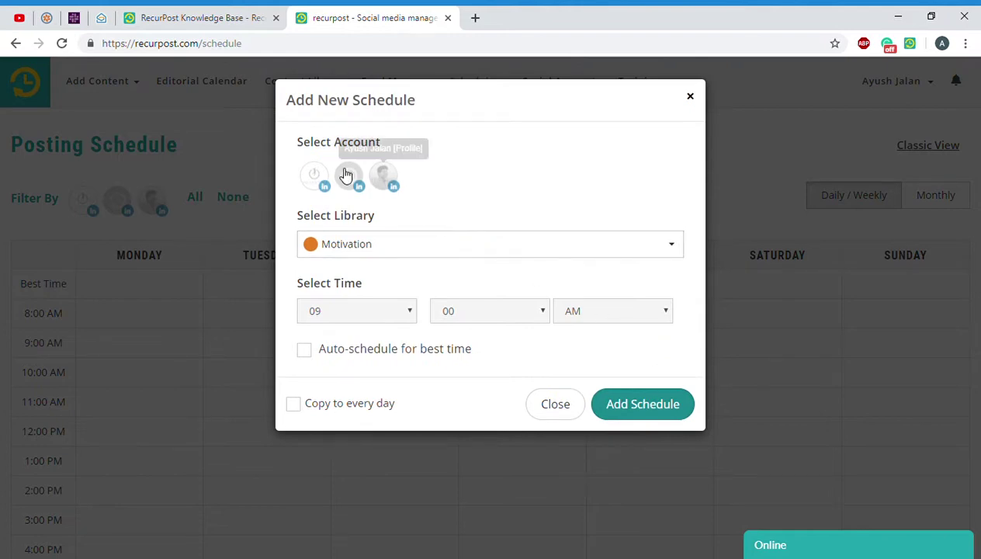
pyautogui.click(389, 185)
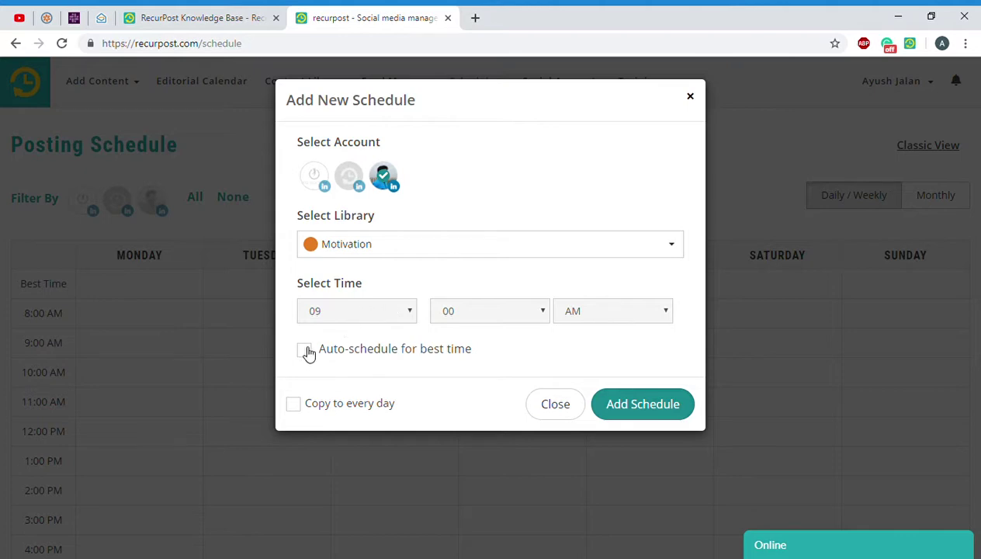
pyautogui.click(306, 351)
pyautogui.click(300, 408)
# Step: Add the daily Motivation schedule, then delete the Saturday and Sunday slots
pyautogui.click(648, 403)
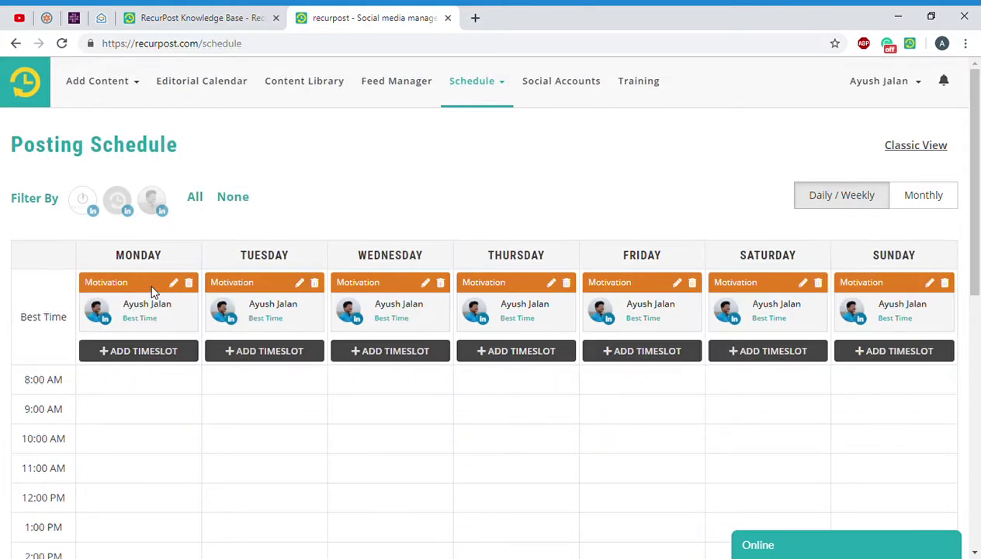
pyautogui.click(818, 282)
pyautogui.click(565, 212)
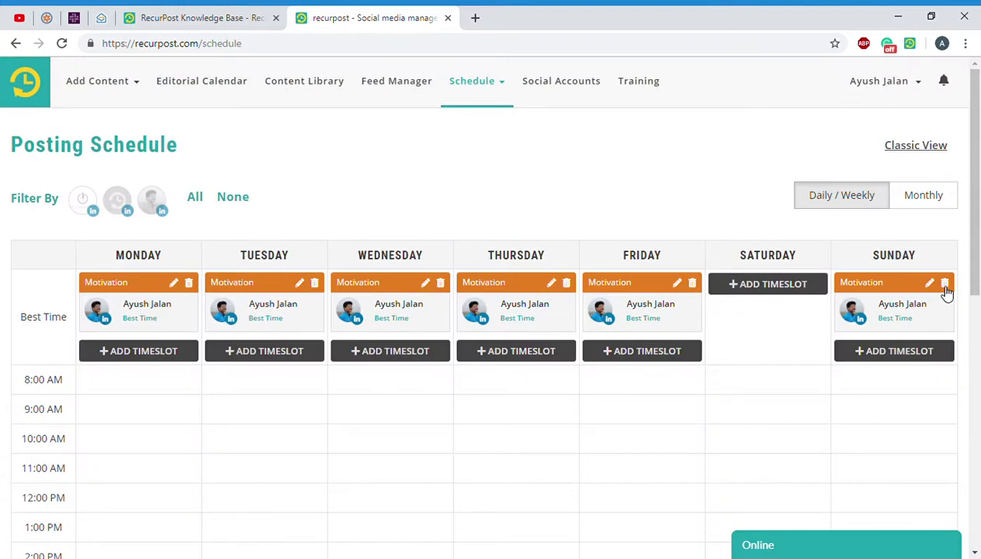
pyautogui.click(955, 282)
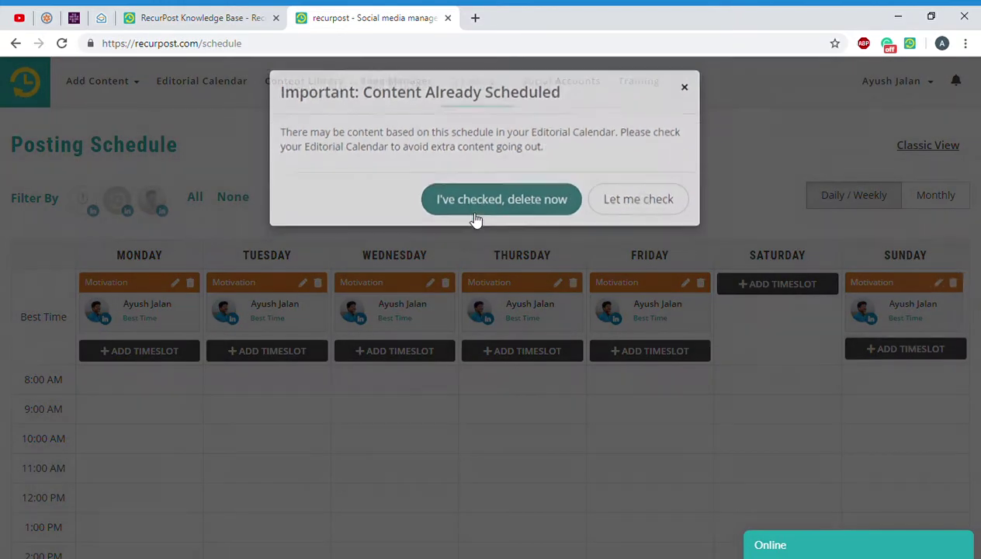
pyautogui.click(476, 215)
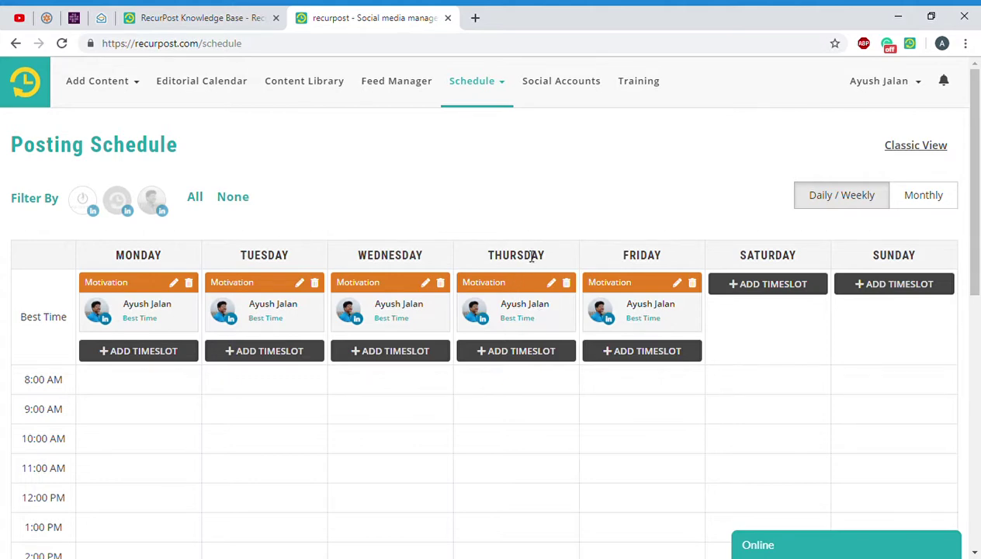
# Step: Change Thursday's Motivation slot from best time to a fixed 10 AM
pyautogui.click(551, 282)
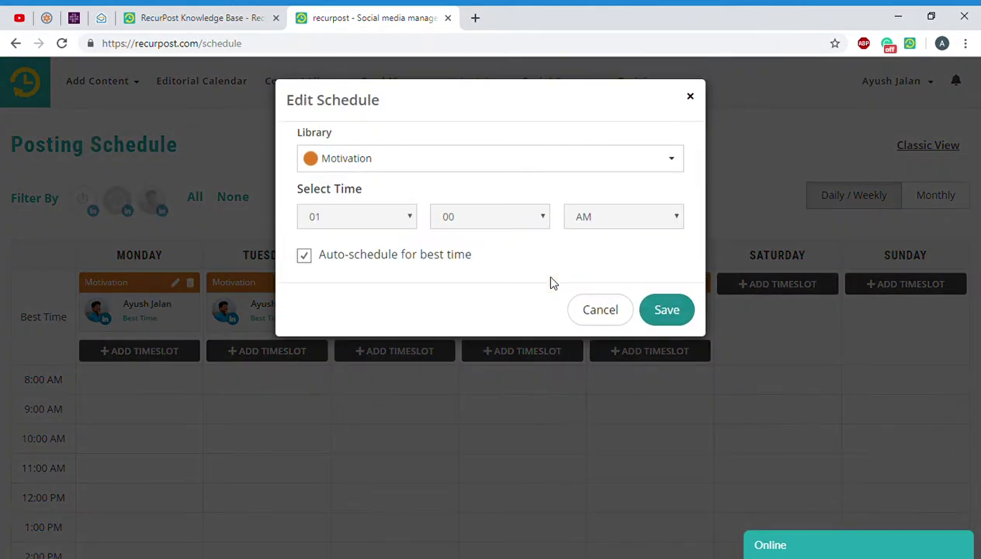
pyautogui.click(307, 259)
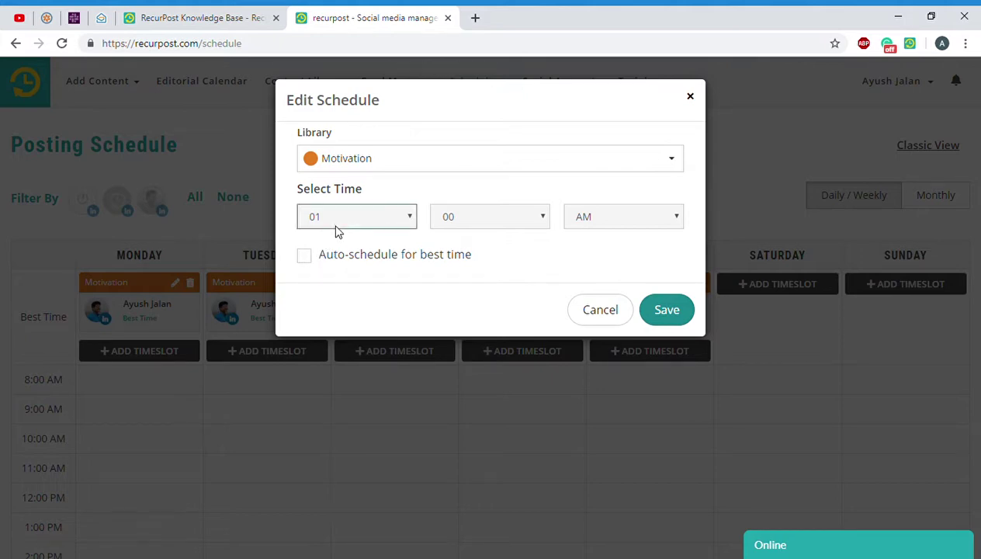
pyautogui.click(329, 357)
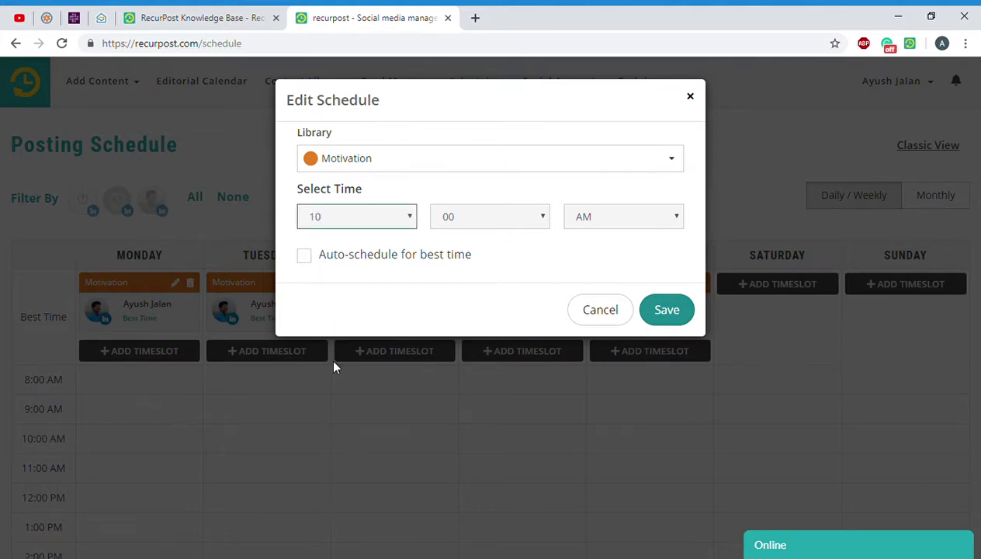
pyautogui.click(676, 314)
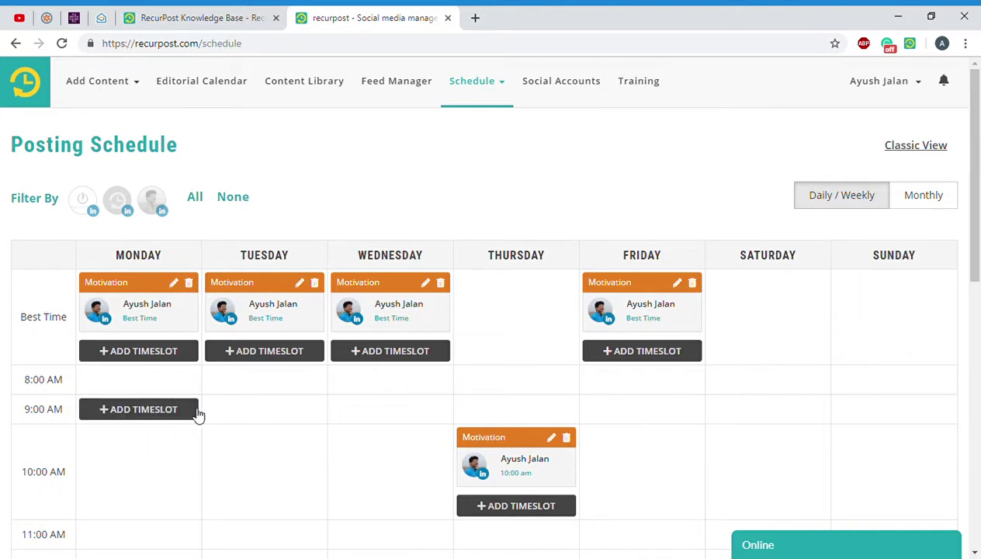
pyautogui.moveTo(642, 351)
pyautogui.moveTo(516, 311)
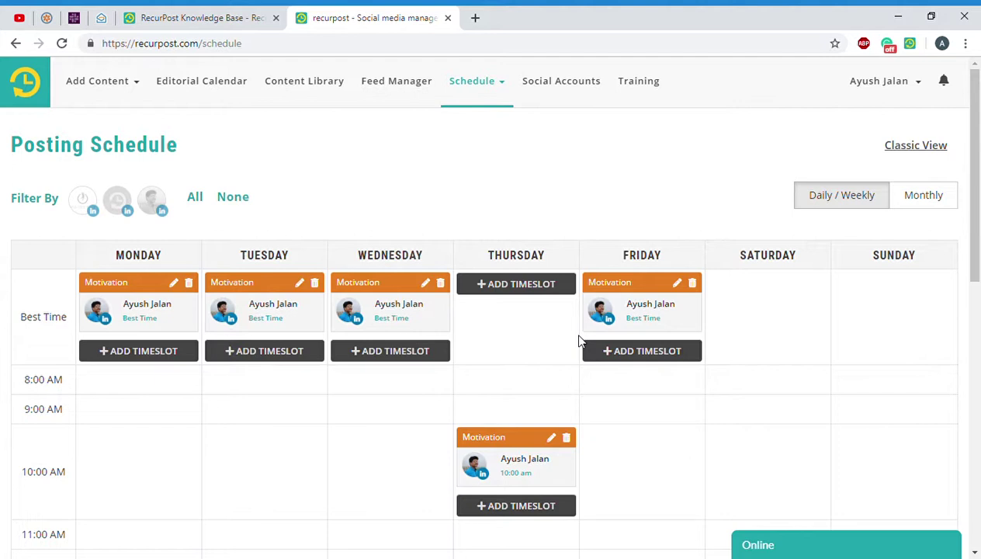
# Step: Open the Motivation library from Content Library and scroll through its four posts
pyautogui.click(335, 96)
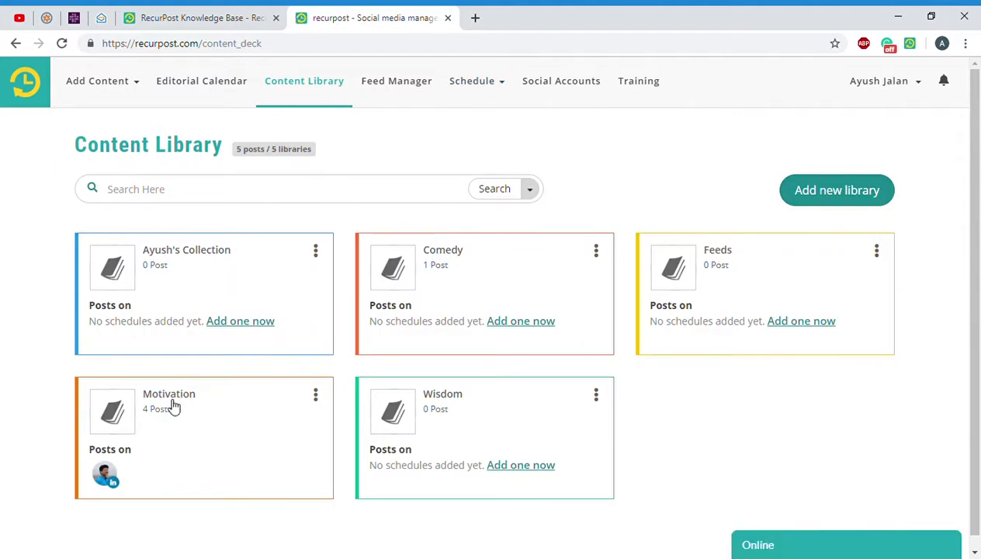
pyautogui.click(172, 405)
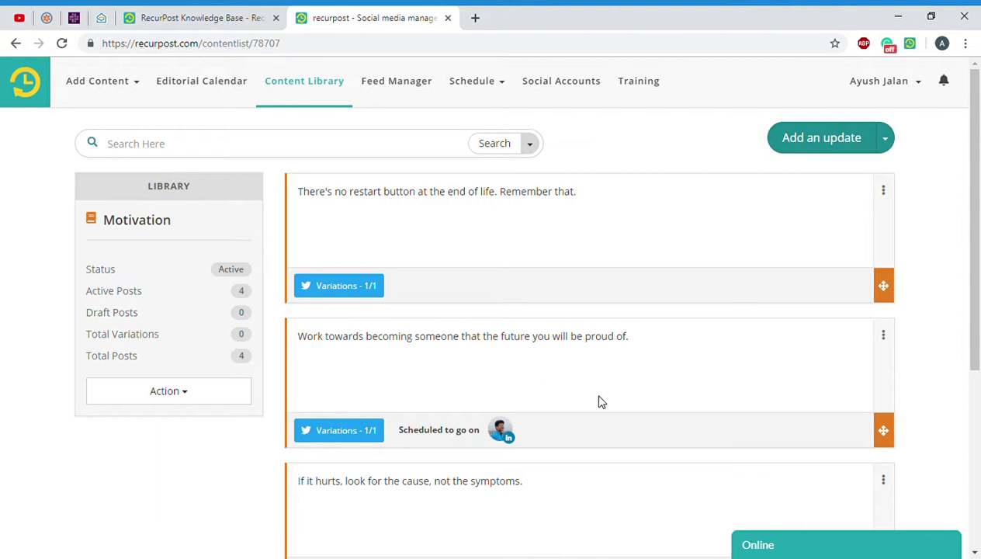
pyautogui.scroll(-1, 595, 377)
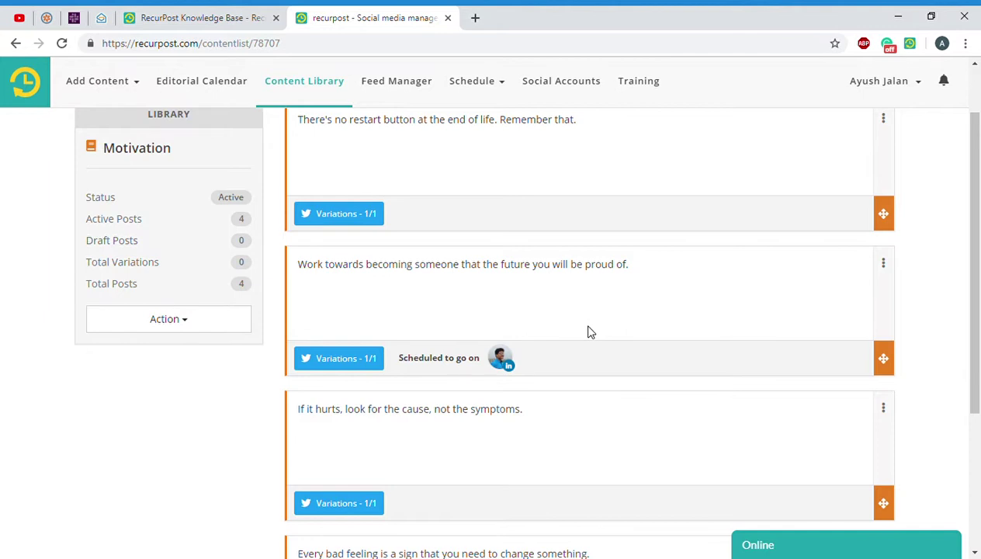
pyautogui.scroll(-2, 588, 332)
pyautogui.scroll(-1, 551, 396)
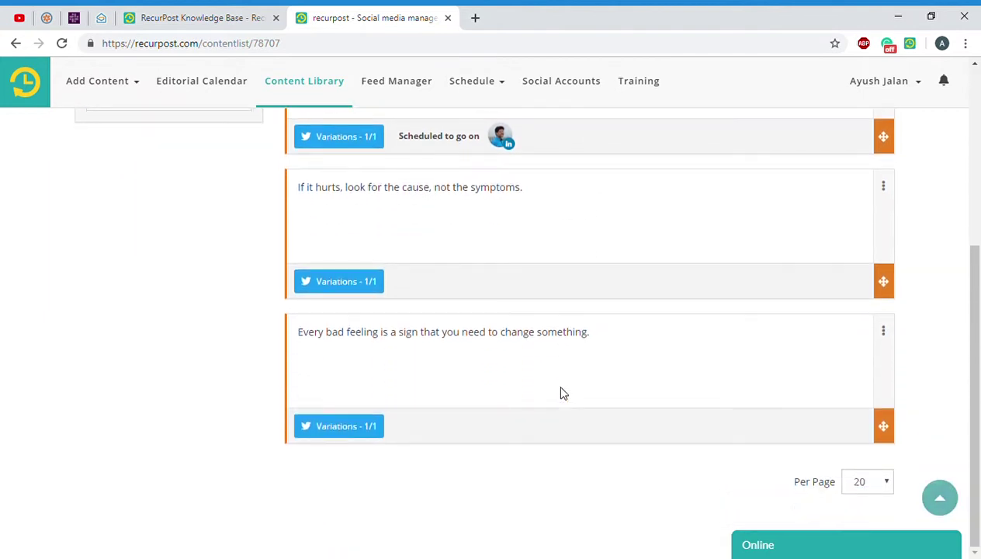
pyautogui.scroll(4, 553, 382)
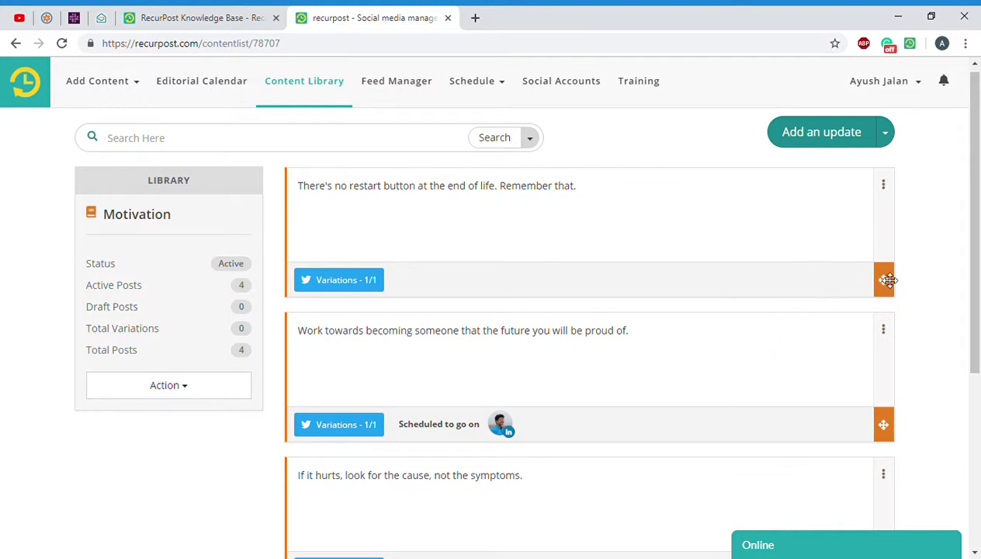
# Step: Drag the 'There's no restart button…' post below 'Work towards becoming someone…'
pyautogui.moveTo(883, 280)
pyautogui.mouseDown()
pyautogui.moveTo(898, 393)
pyautogui.moveTo(891, 440)
pyautogui.mouseUp()
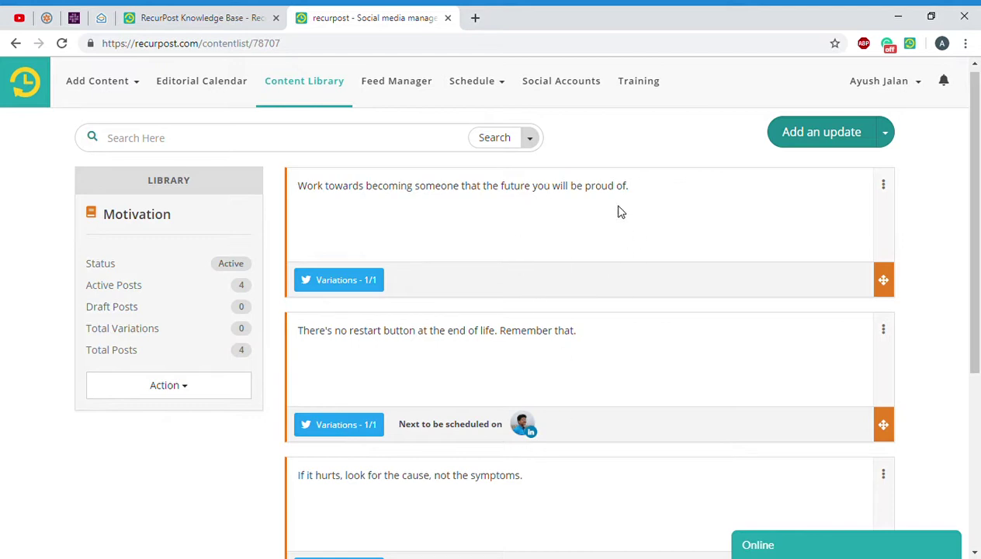
# Step: Use Schedule Next to set 'Work towards becoming someone…' as the next LinkedIn post
pyautogui.click(885, 186)
pyautogui.click(828, 244)
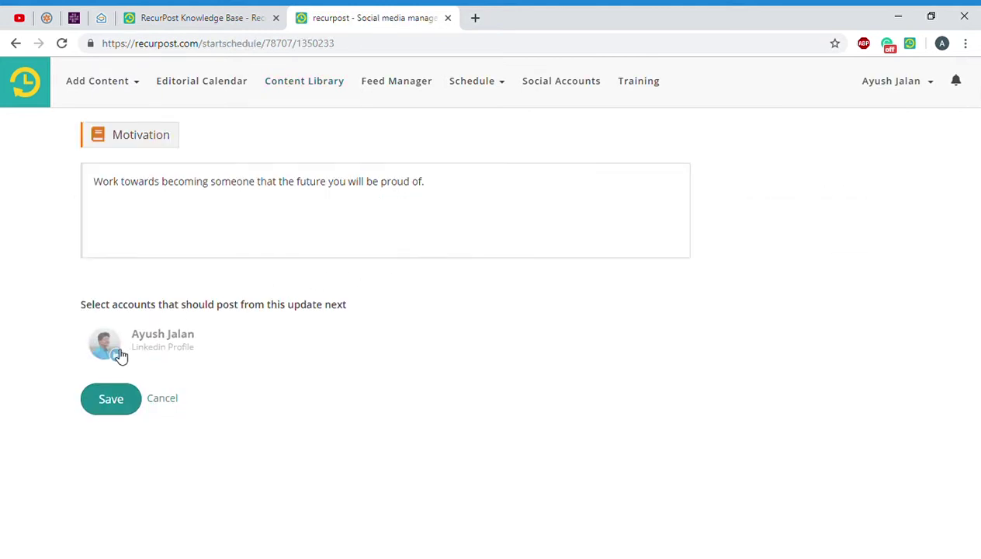
pyautogui.click(113, 349)
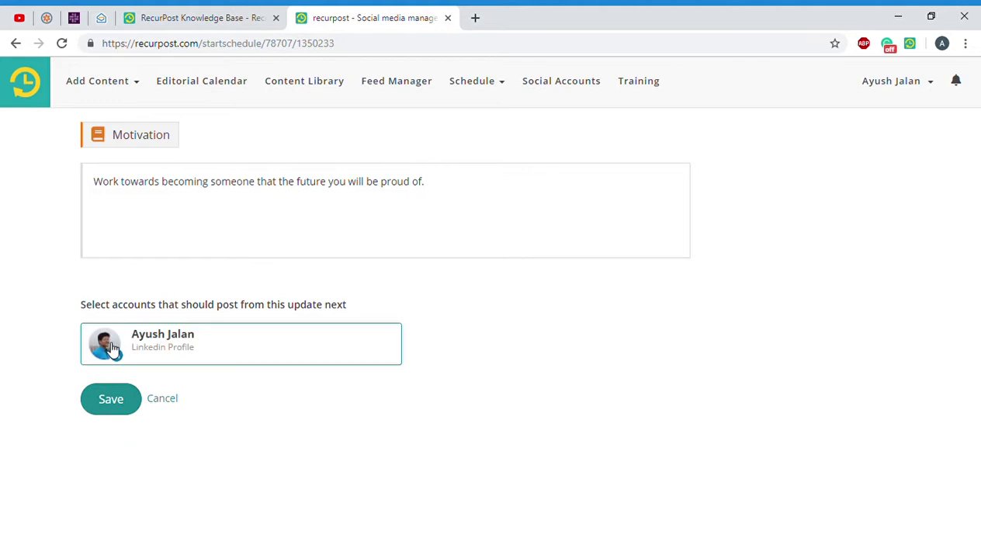
pyautogui.click(107, 394)
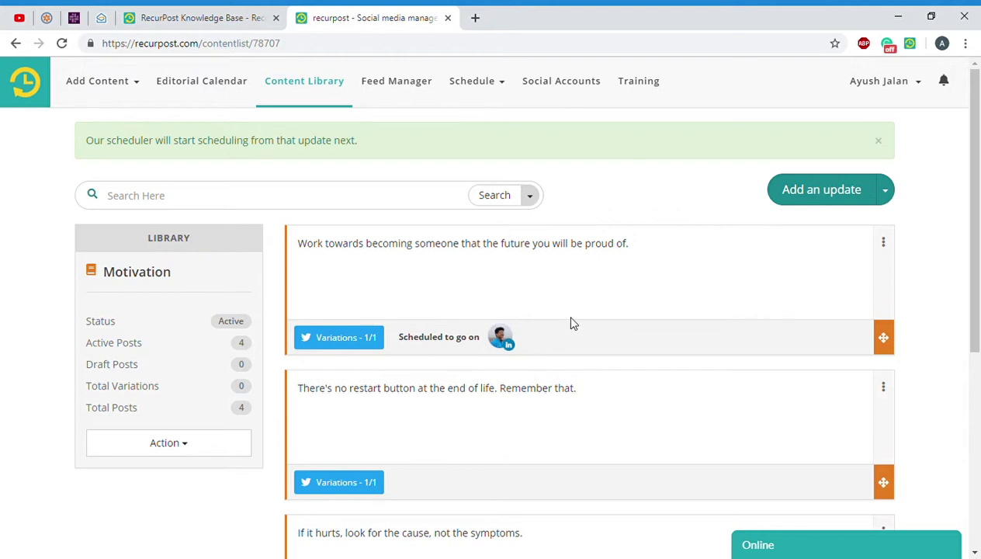
pyautogui.scroll(-2, 593, 264)
pyautogui.scroll(-2, 594, 264)
pyautogui.scroll(-1, 593, 264)
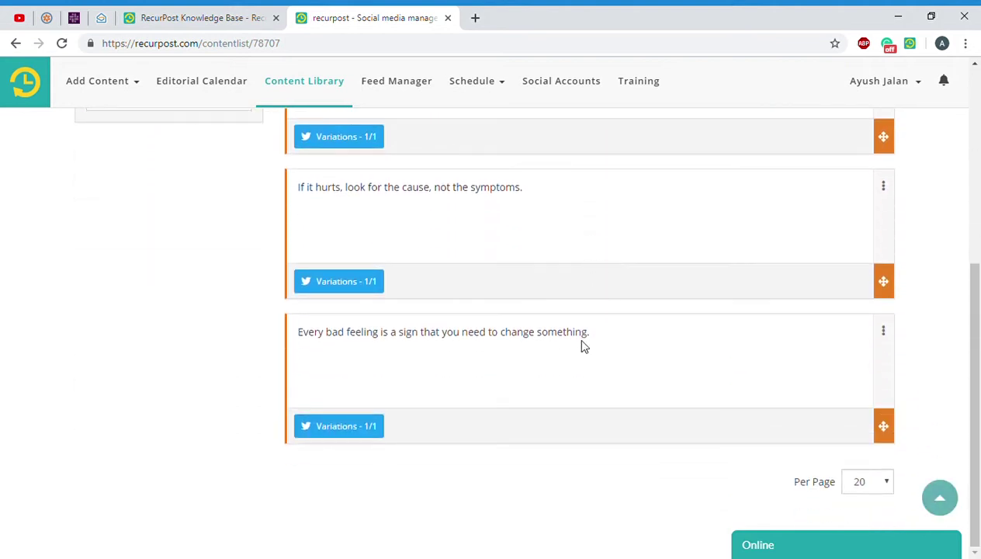